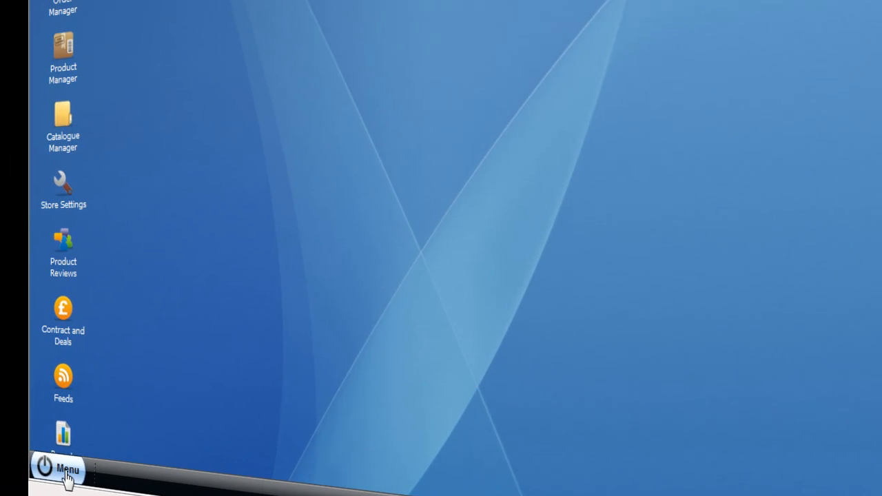
# - Open the Return Day Book and view the details of the newest return in the list
pyautogui.click(67, 472)
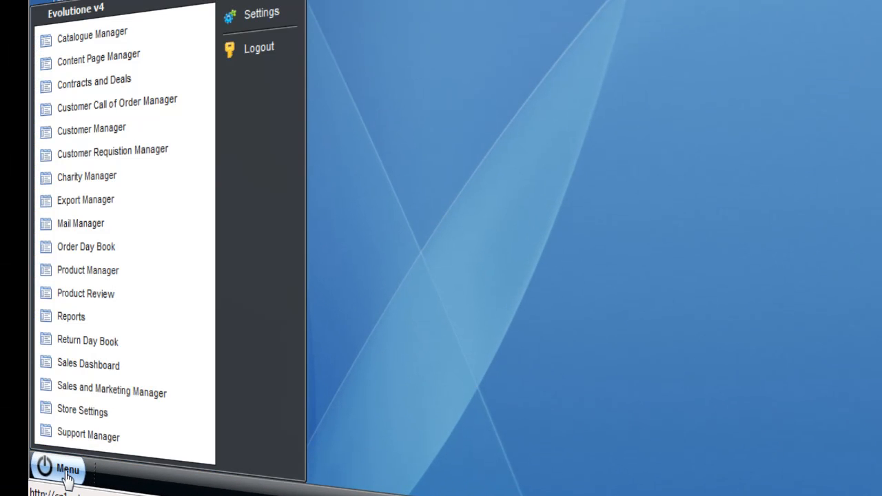
pyautogui.click(91, 349)
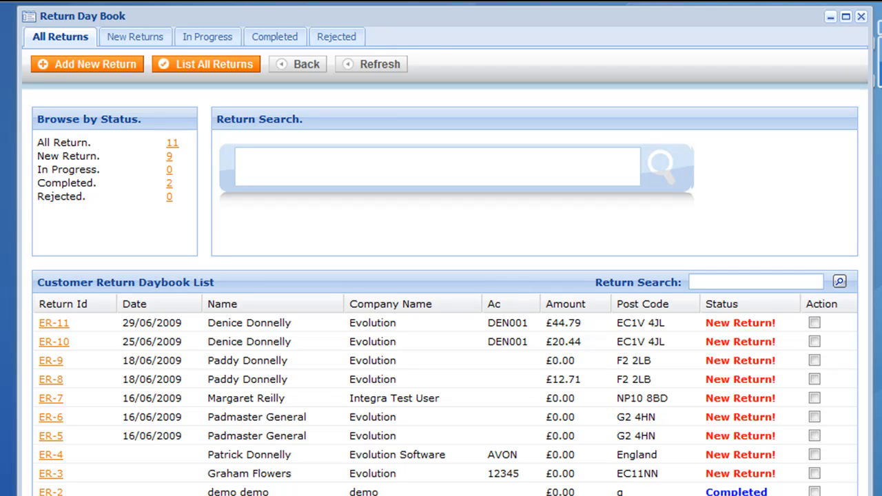
pyautogui.click(58, 325)
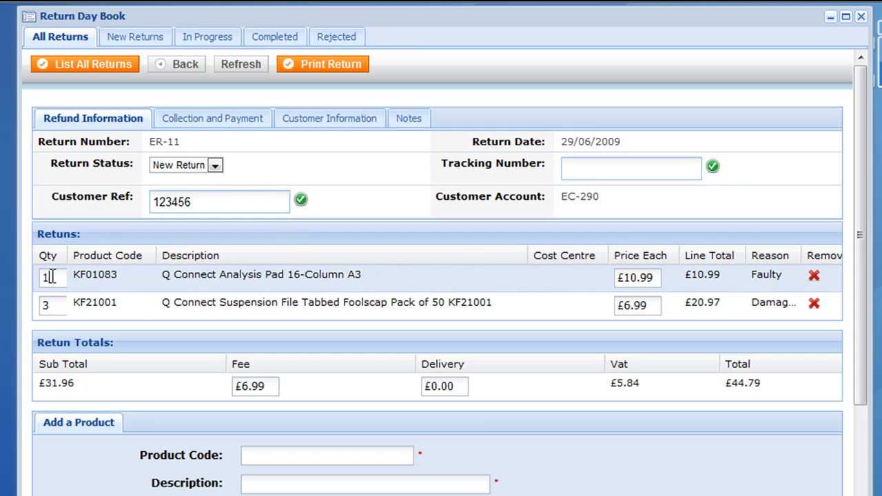
# - Examine the return's editable item price, fee and delivery amounts
pyautogui.doubleClick(639, 306)
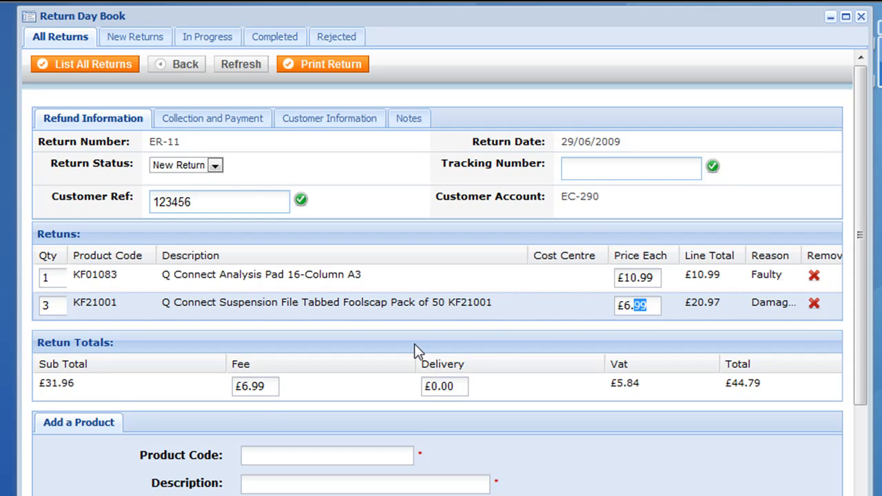
pyautogui.click(255, 389)
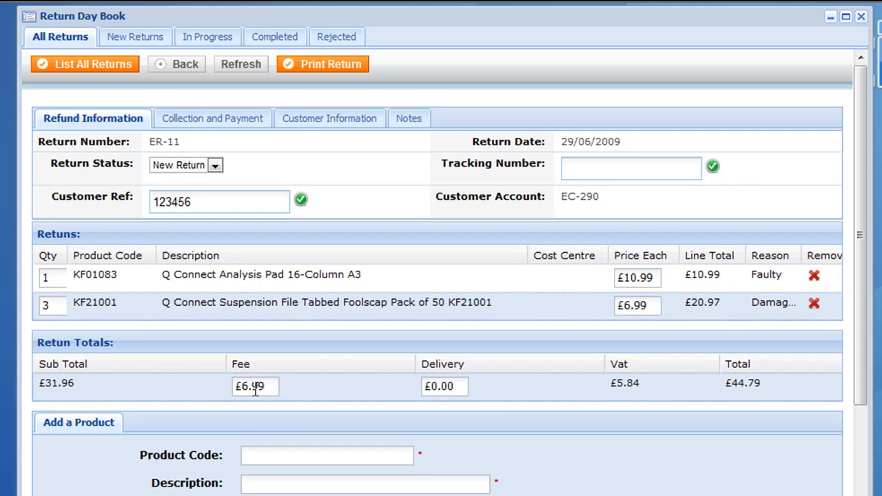
pyautogui.click(457, 389)
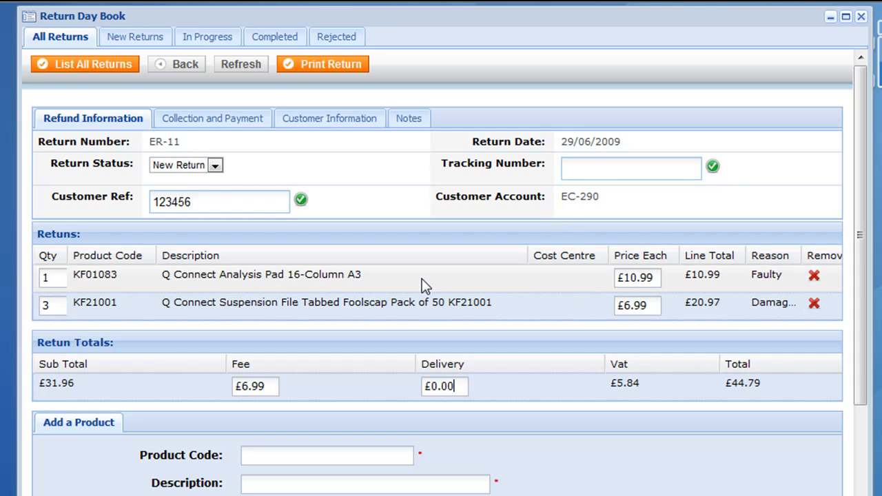
# - Review the return's collection and payment settings, customer information and notes, and go back to the list of all returns
pyautogui.click(255, 122)
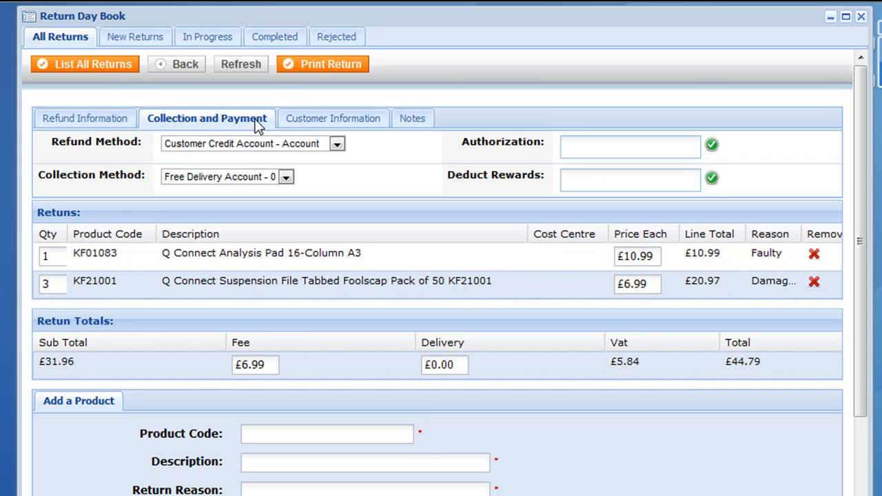
pyautogui.click(336, 123)
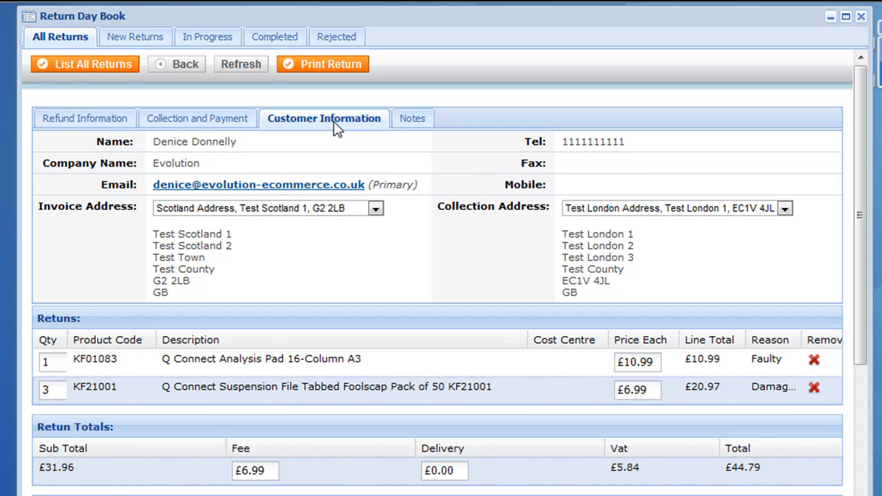
pyautogui.click(409, 122)
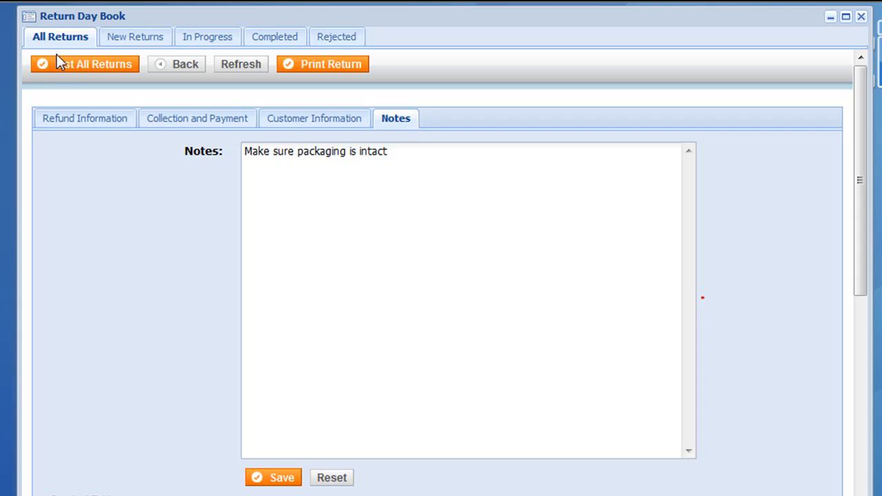
pyautogui.click(58, 73)
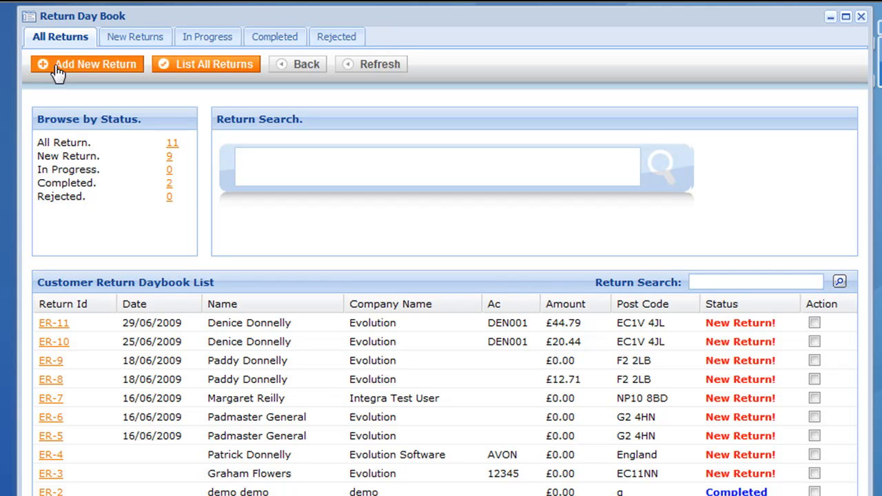
# - Create a new return for the second customer listed, from company Evolution, choosing that account's only user
pyautogui.click(96, 69)
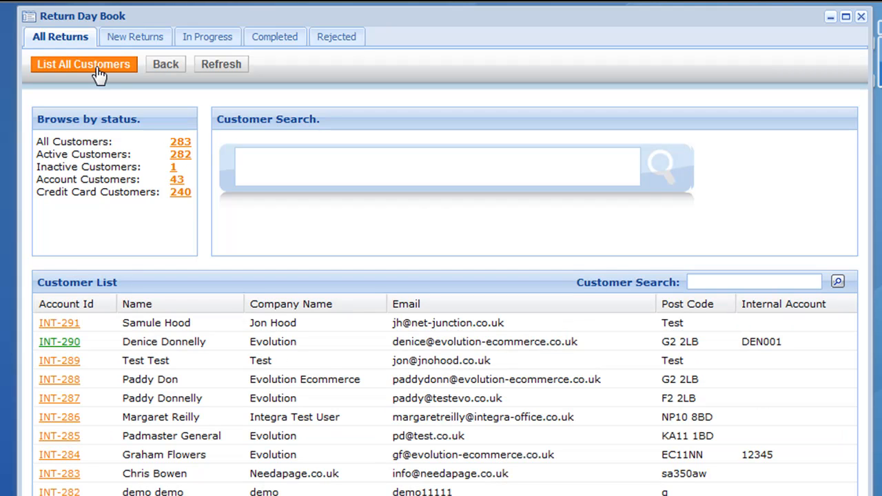
pyautogui.click(55, 343)
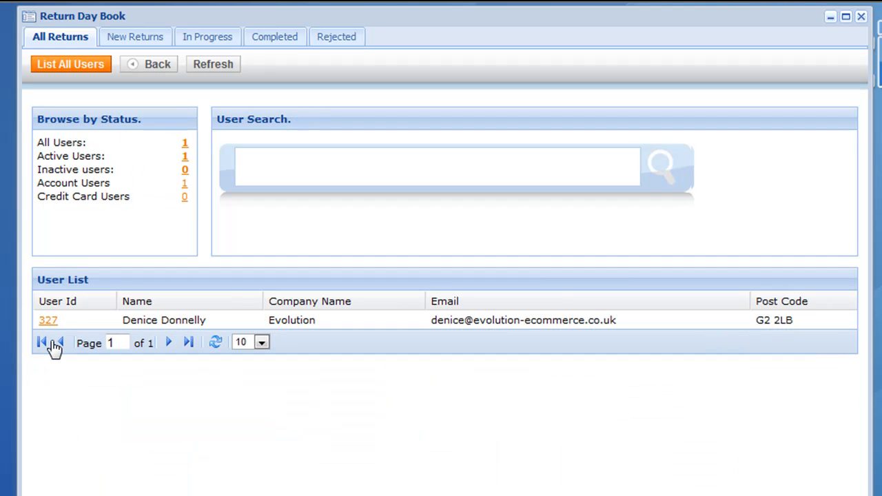
pyautogui.click(50, 321)
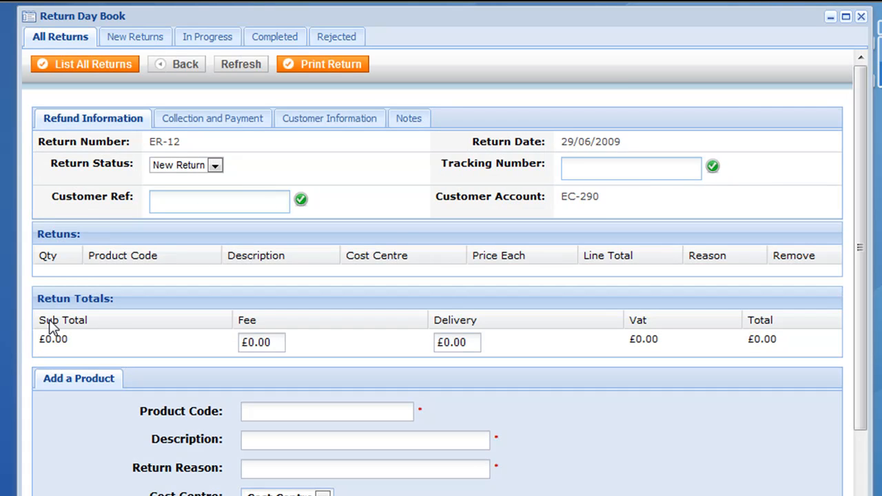
# - Add product KF01043 Q Connect Ballpoint Pen Medium Green to the return with reason Damaged and quantity 2
pyautogui.click(256, 409)
pyautogui.write('kf0')
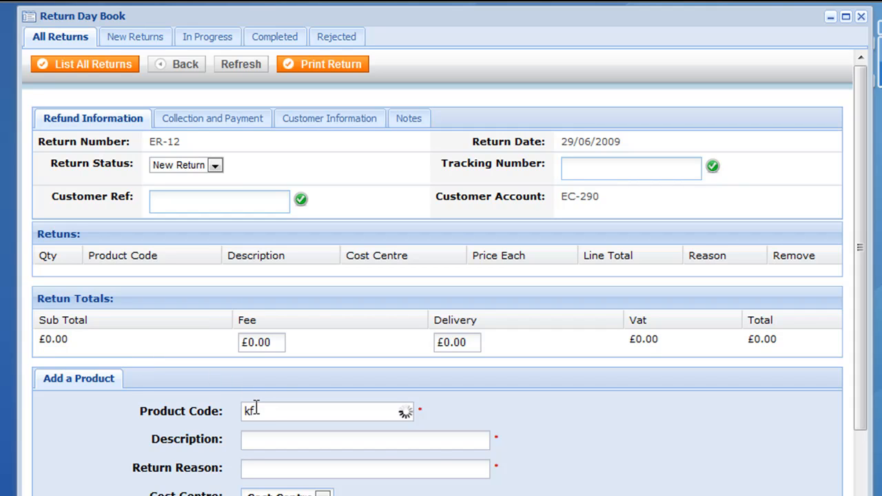
pyautogui.write('1')
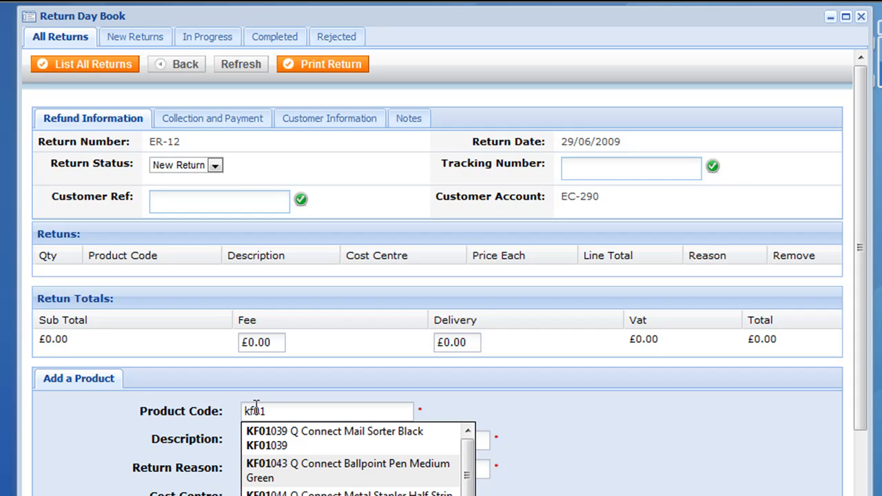
pyautogui.click(295, 471)
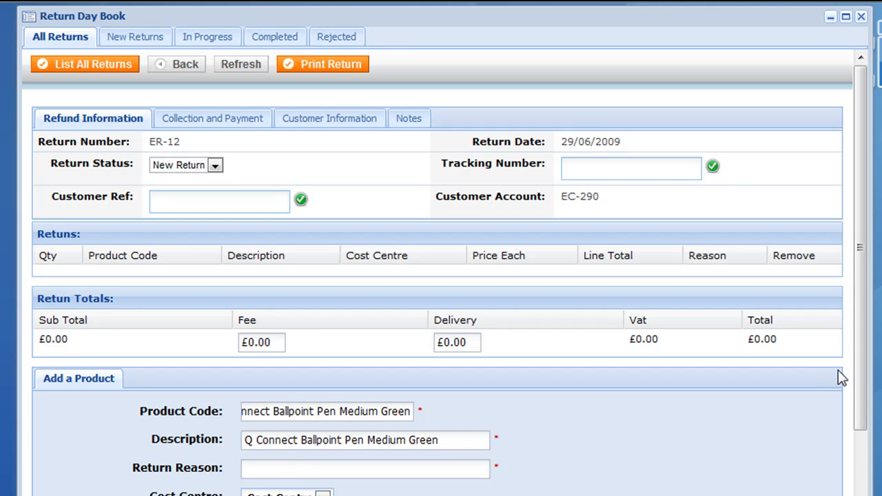
pyautogui.moveTo(866, 387); pyautogui.dragTo(861, 443)
pyautogui.click(364, 397)
pyautogui.write('Damaged')
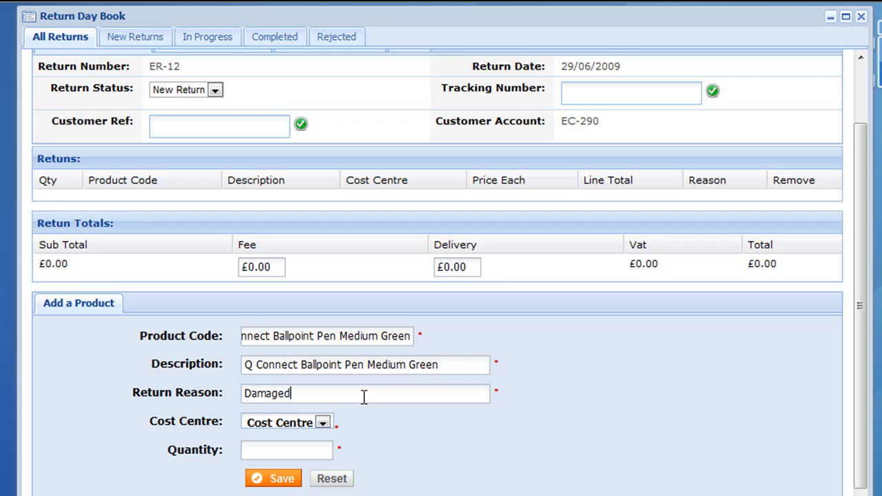
pyautogui.click(289, 455)
pyautogui.write('2')
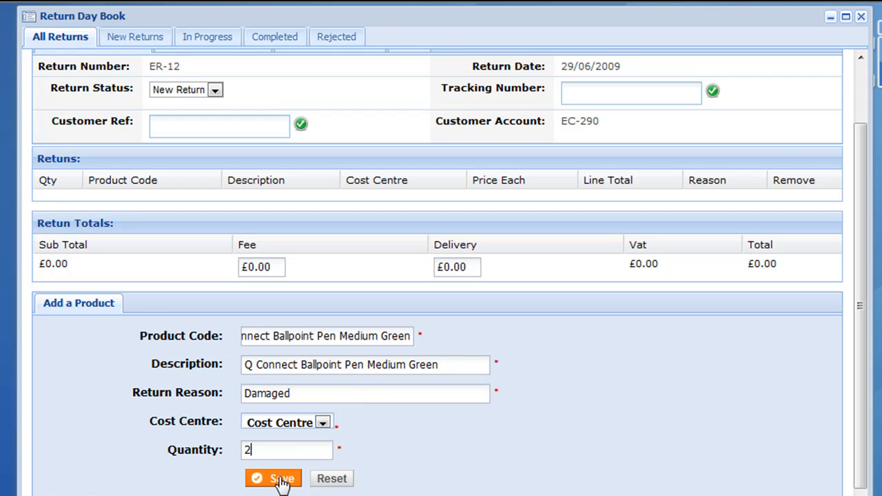
pyautogui.click(283, 481)
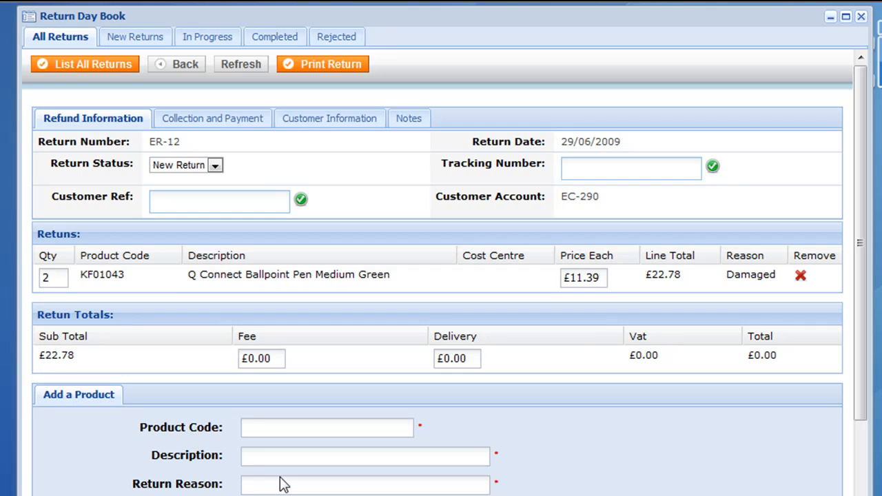
# - Enter a customer reference number for the return and set the return fee to £5.95
pyautogui.click(166, 200)
pyautogui.write('123456')
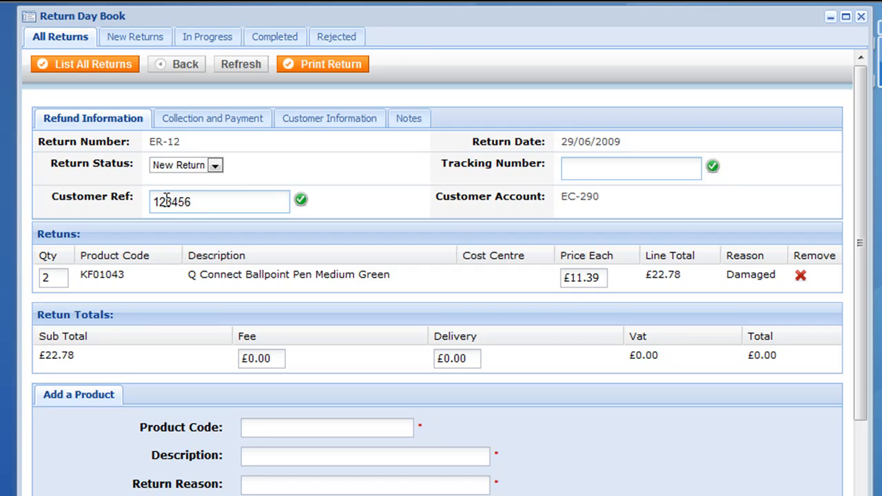
pyautogui.doubleClick(264, 360)
pyautogui.hotkey('ctrl', 'a')
pyautogui.press('BackSpace')
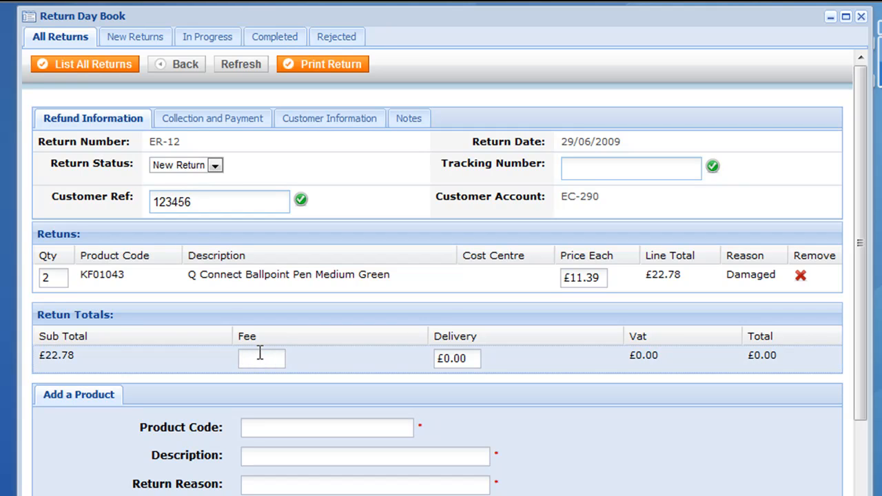
pyautogui.write('5.95')
pyautogui.press('Tab')
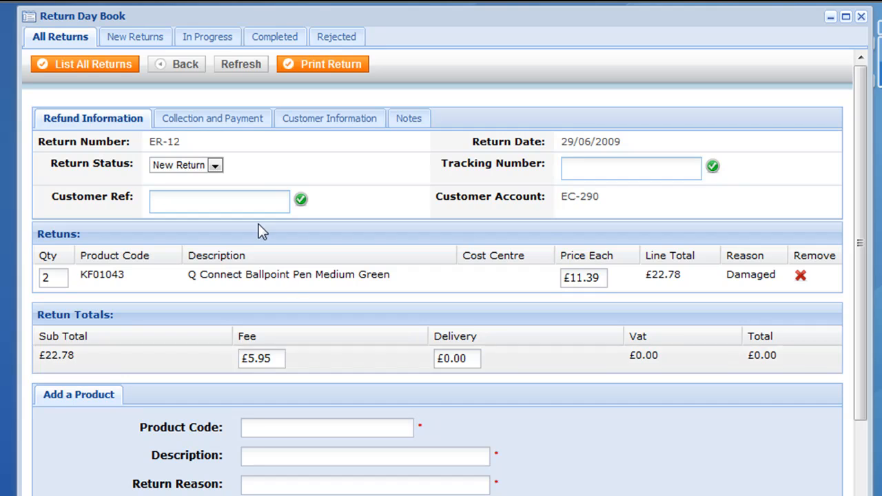
# - Set the refund method to Customer Credit Account - Account and the collection method to Free Delivery Account - 0
pyautogui.click(241, 129)
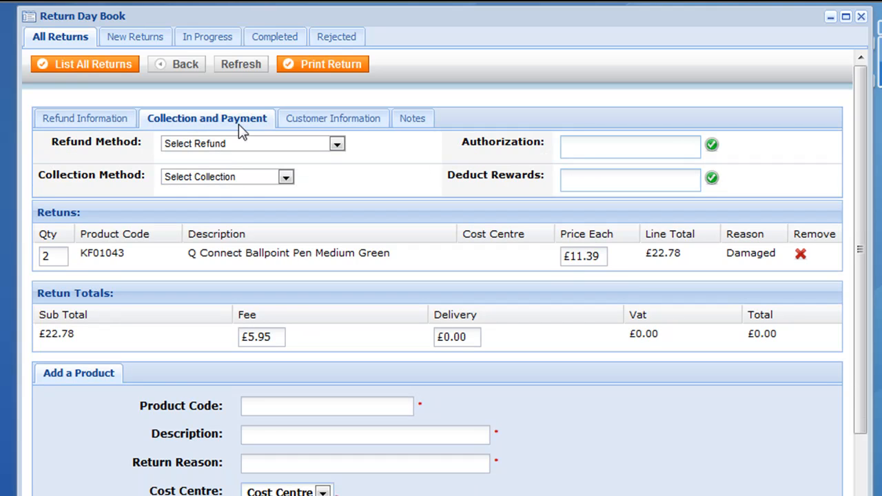
pyautogui.click(316, 143)
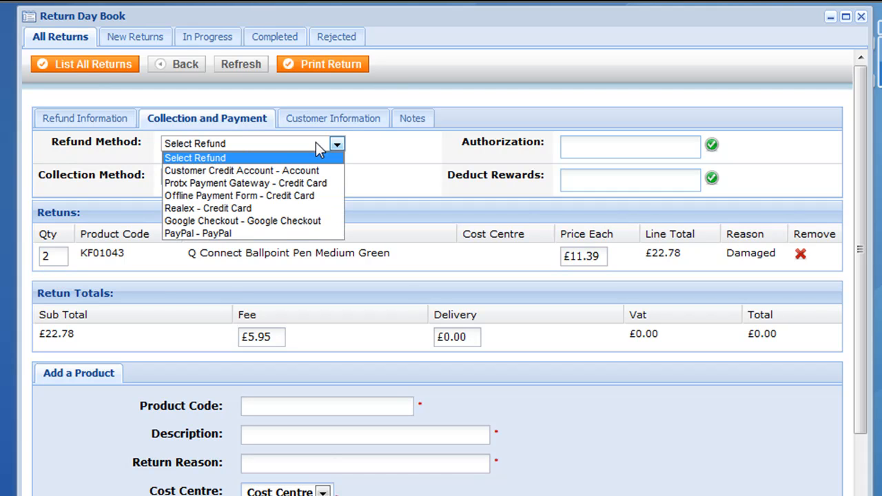
pyautogui.click(288, 169)
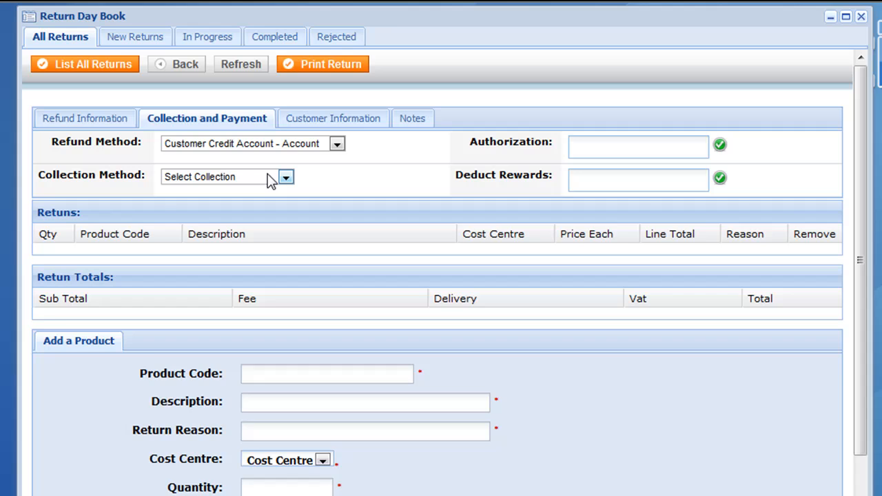
pyautogui.click(268, 177)
pyautogui.click(252, 203)
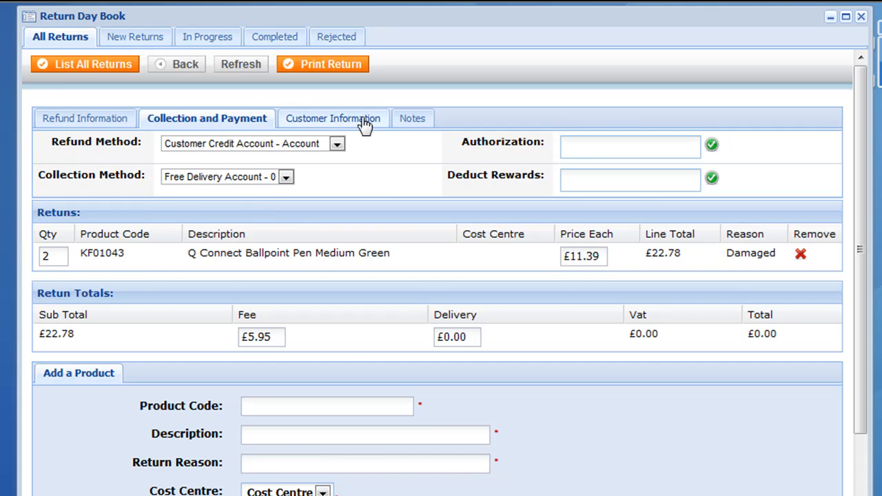
# - Review the new return's customer information and the available collection addresses
pyautogui.click(365, 122)
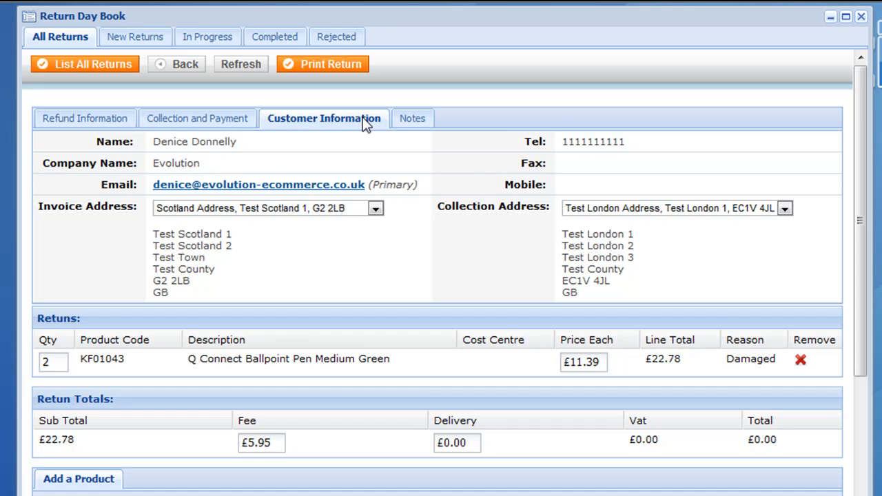
pyautogui.click(785, 209)
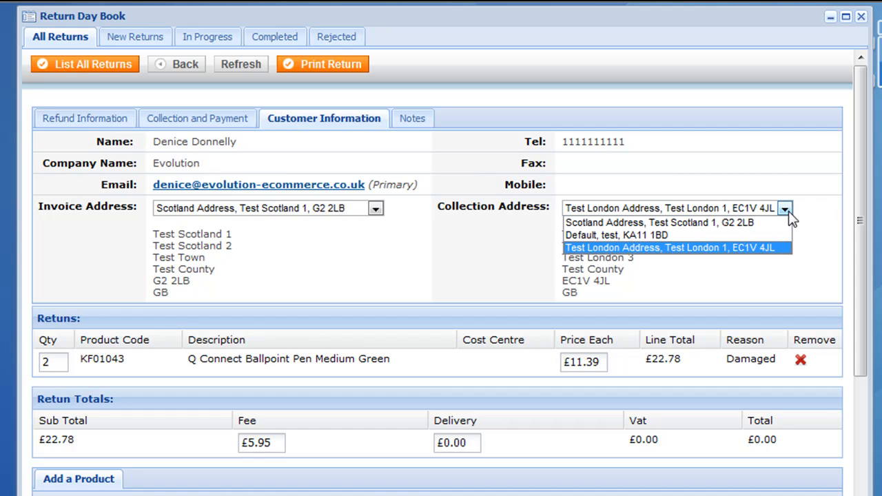
# - Save the note "Make sure the packaging is in good order before collection" on the return, and go back to the full returns list
pyautogui.click(414, 120)
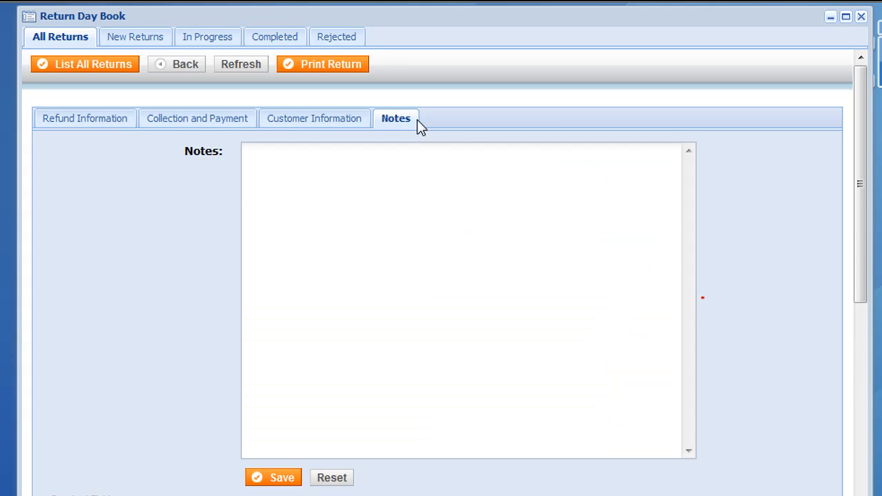
pyautogui.click(413, 162)
pyautogui.write('Make sure the pacjk')
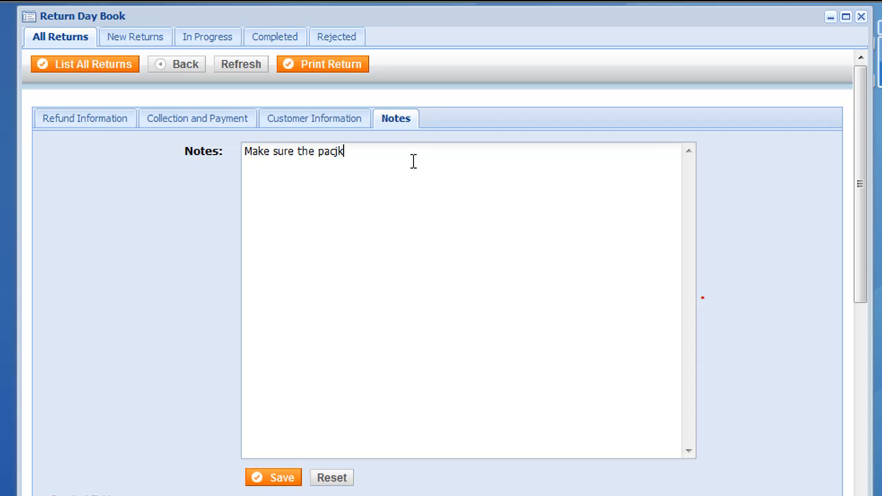
pyautogui.press('BackSpace')
pyautogui.press('BackSpace')
pyautogui.write('kaging is in good order ')
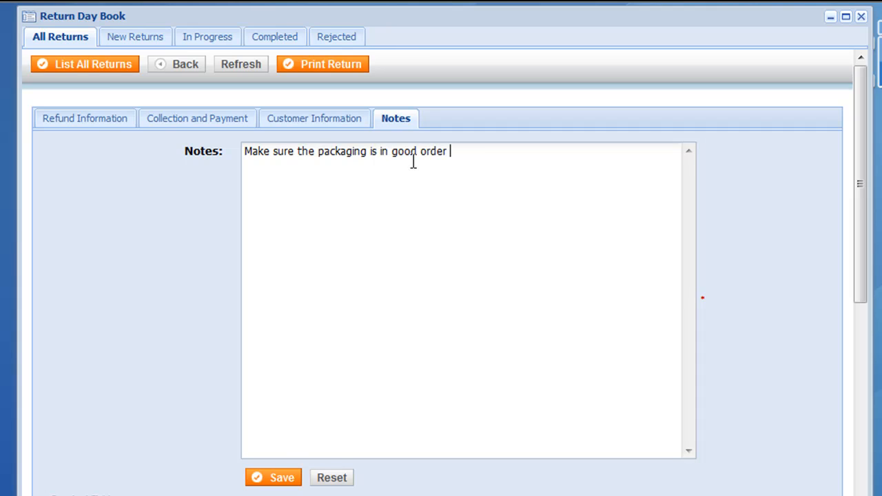
pyautogui.write('before collection')
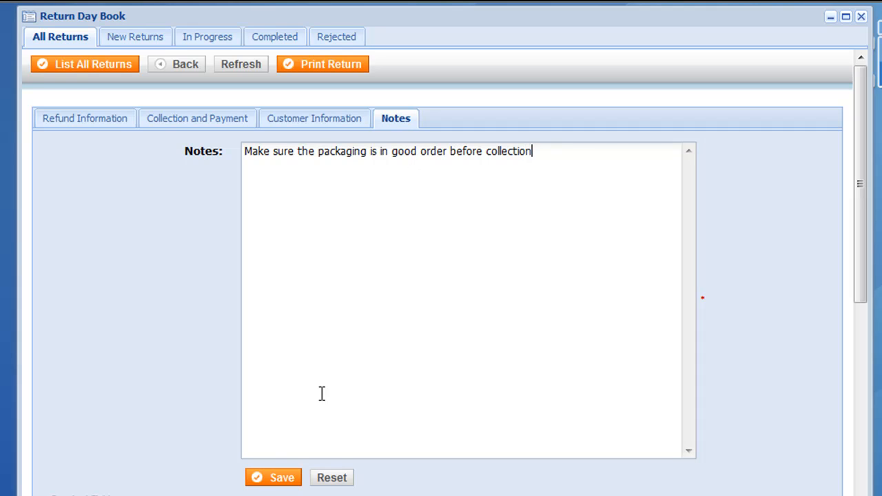
pyautogui.click(279, 480)
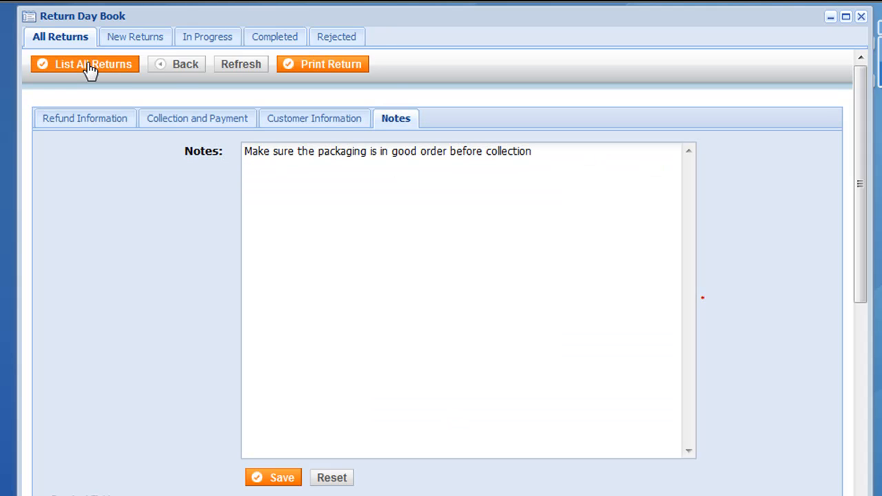
pyautogui.click(90, 66)
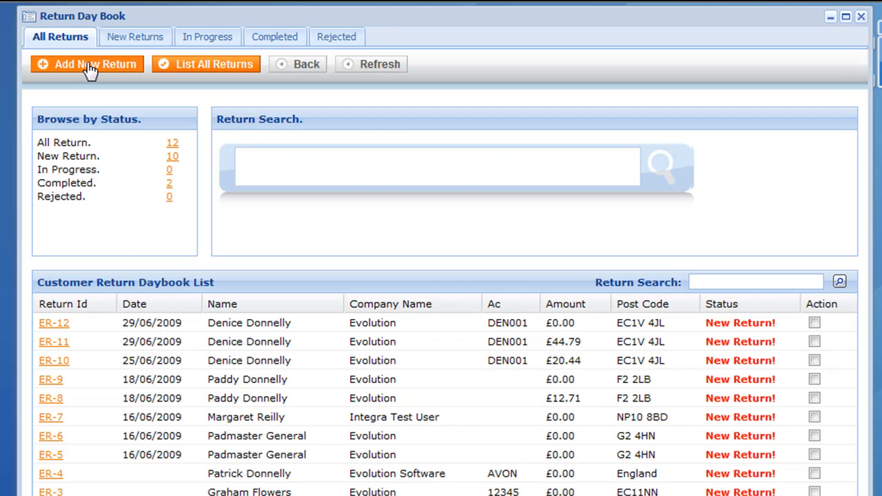